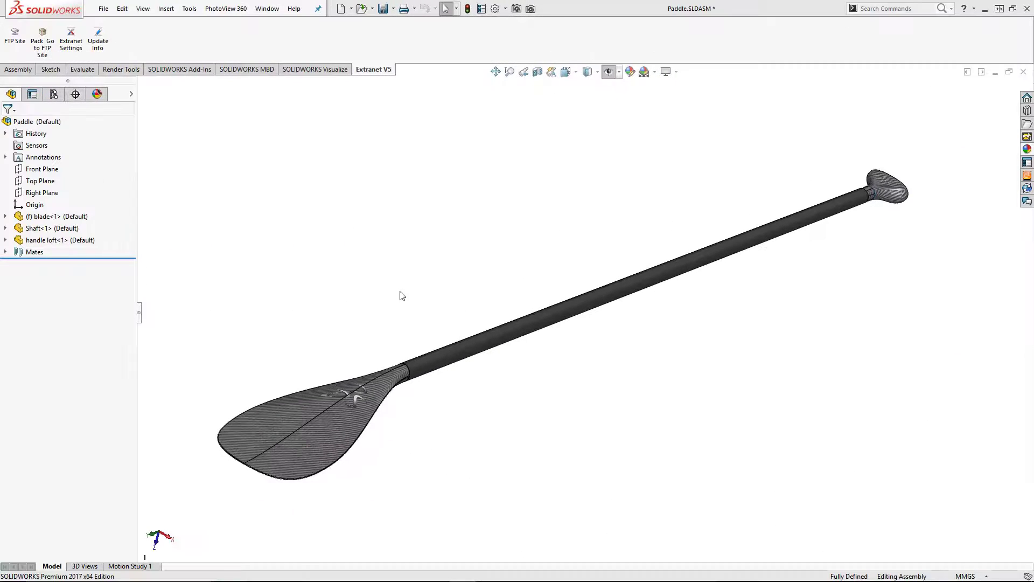
Insert a new part into the paddle assembly on the Front Plane and leave its automatically opened sketch
left_click(27, 71)
left_click(60, 56)
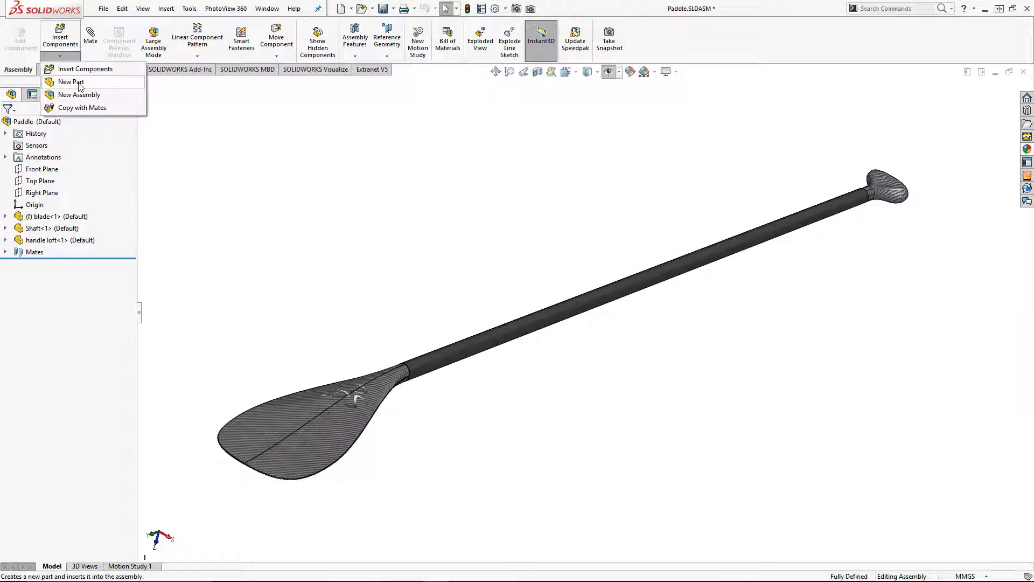
left_click(70, 81)
left_click(42, 180)
left_click(993, 92)
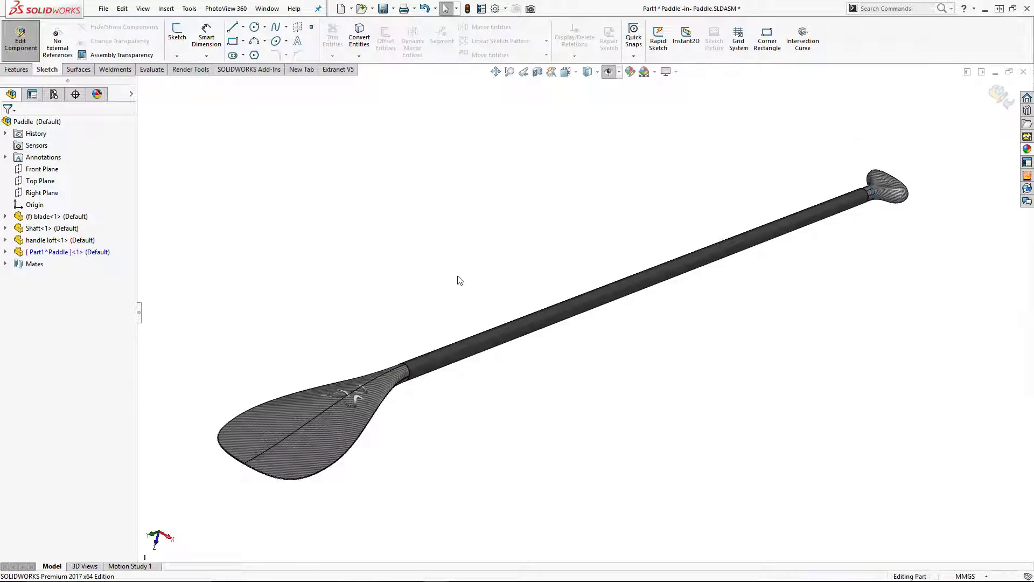
Knit the blade's faces around the shaft joint into a surface in the new part using Knit Surface
scroll(425, 386, "down", 5)
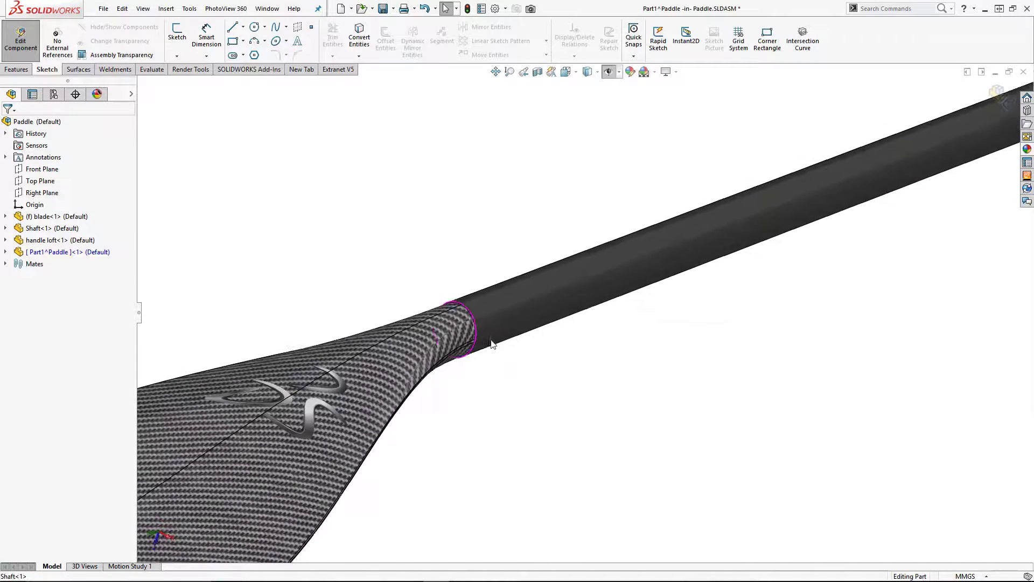
middle_click_drag(491, 343, 451, 312)
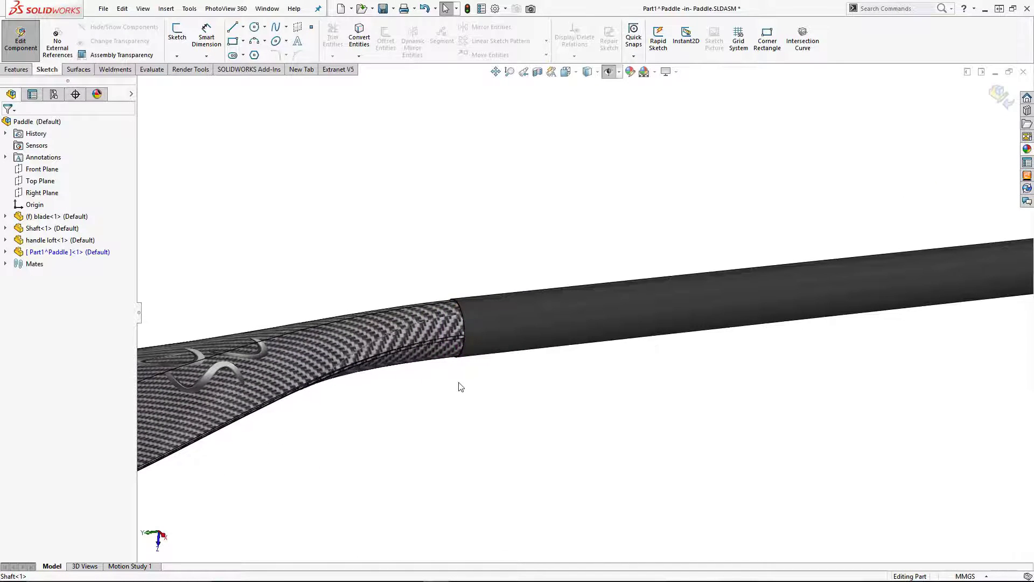
left_click(79, 69)
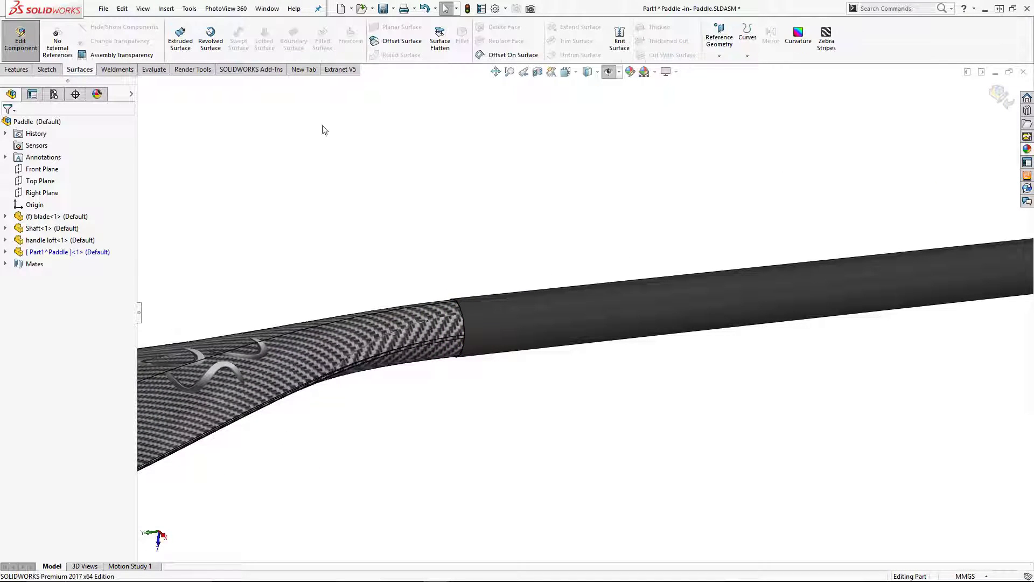
left_click(620, 41)
left_click(455, 346)
scroll(486, 327, "down", 4)
left_click(486, 327)
left_click(480, 359)
middle_click_drag(473, 370, 496, 331)
left_click(409, 258)
middle_click_drag(399, 254, 334, 168)
left_click(403, 256)
left_click(409, 255)
middle_click_drag(193, 252, 326, 248)
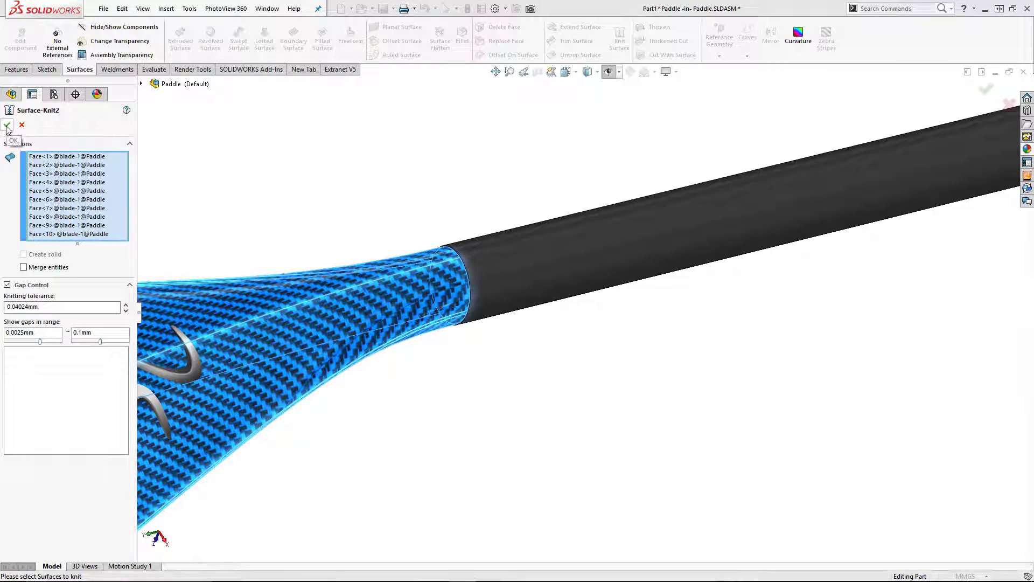
left_click(7, 126)
Knit the shaft's outer face into a separate surface body in the new part
left_click(522, 263)
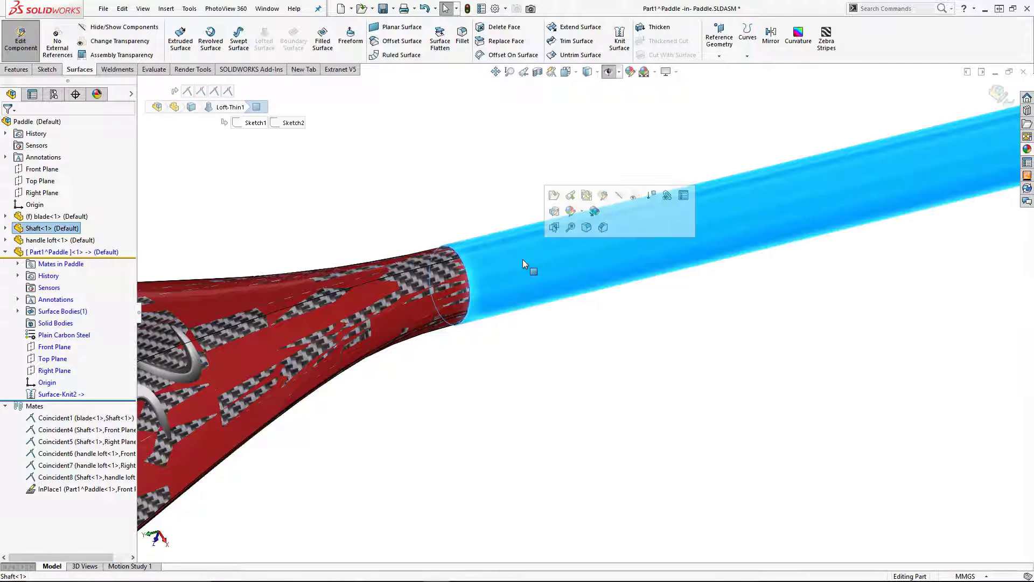
left_click(620, 38)
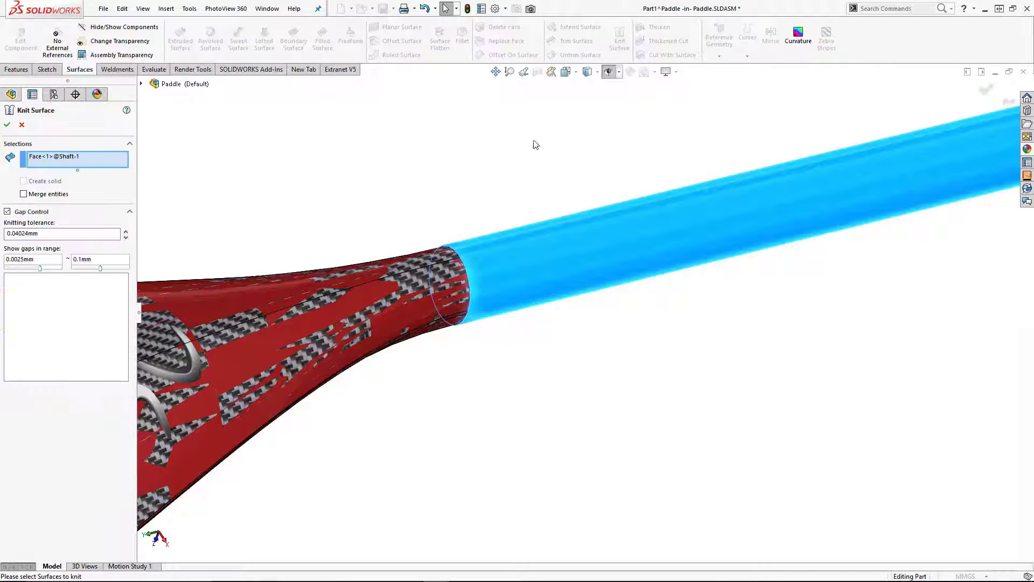
left_click(7, 125)
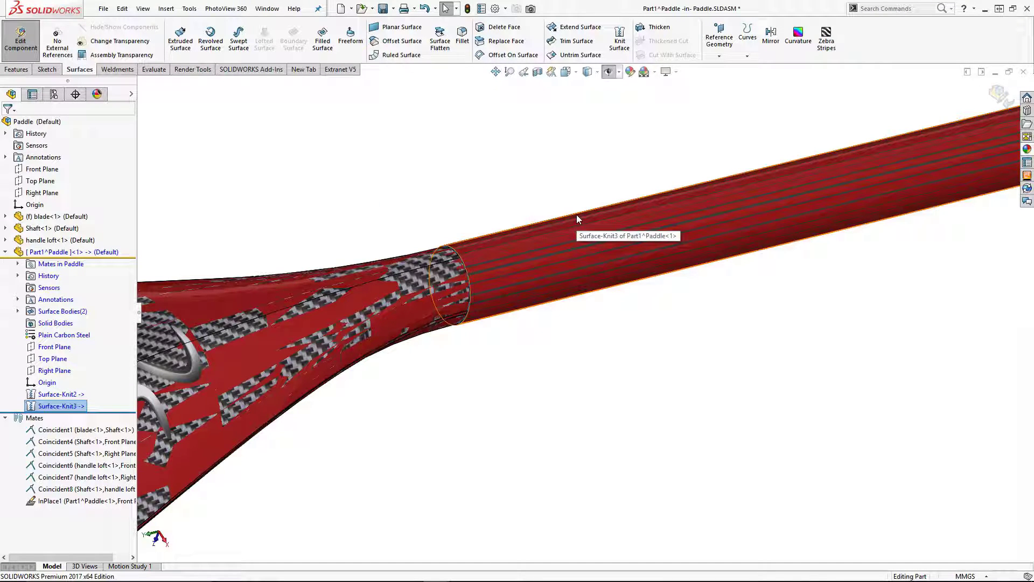
Finish editing the part in the assembly and open it in its own window
left_click(1001, 95)
right_click(51, 251)
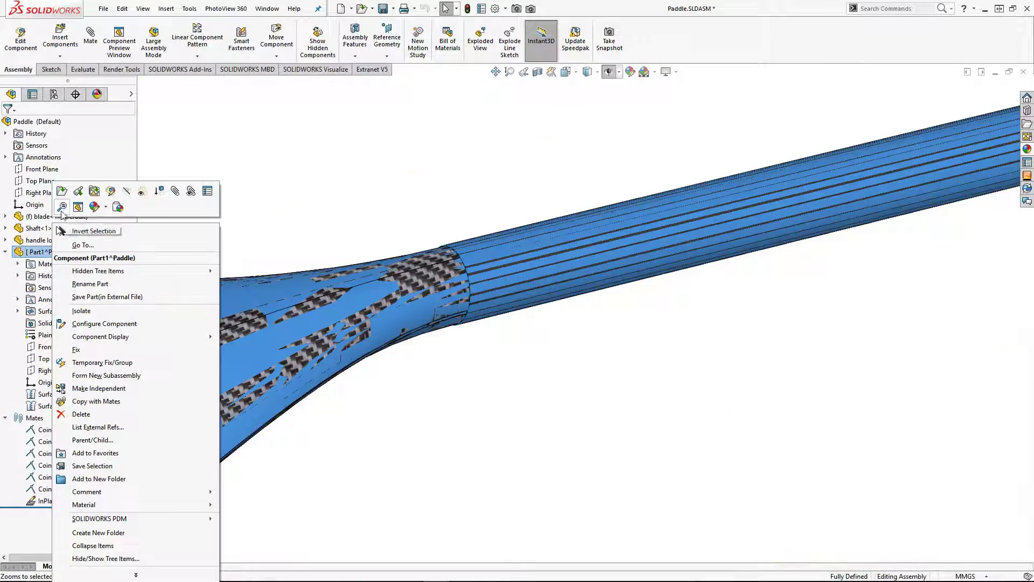
key("Escape")
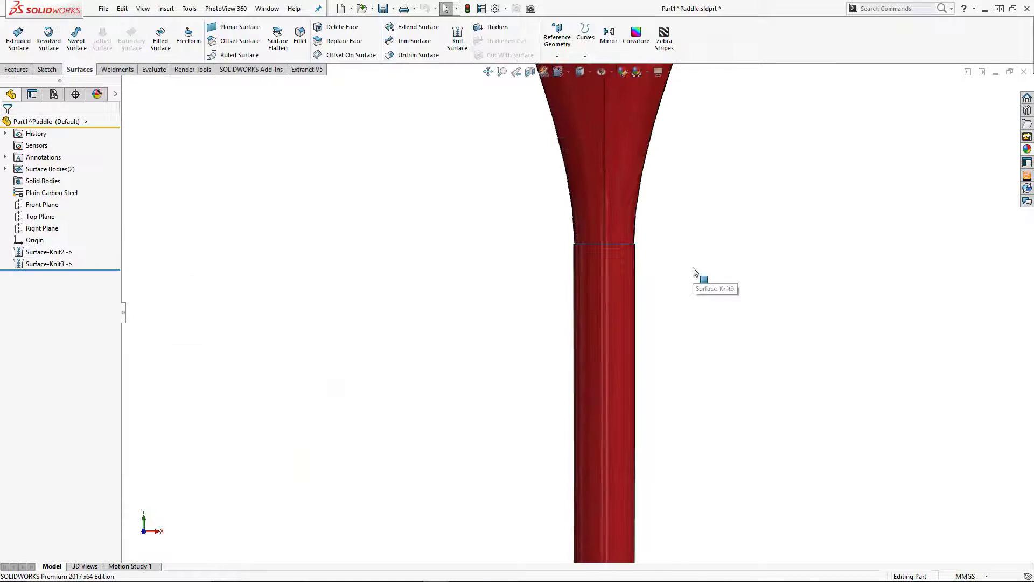
Sketch a center rectangle about 59 by 8 mm on the Front Plane, centred on the origin across the blade-shaft joint
left_click(41, 205)
left_click(91, 204)
left_click(81, 41)
left_click(97, 67)
scroll(609, 183, "down", 5)
left_click(502, 276)
left_click(533, 281)
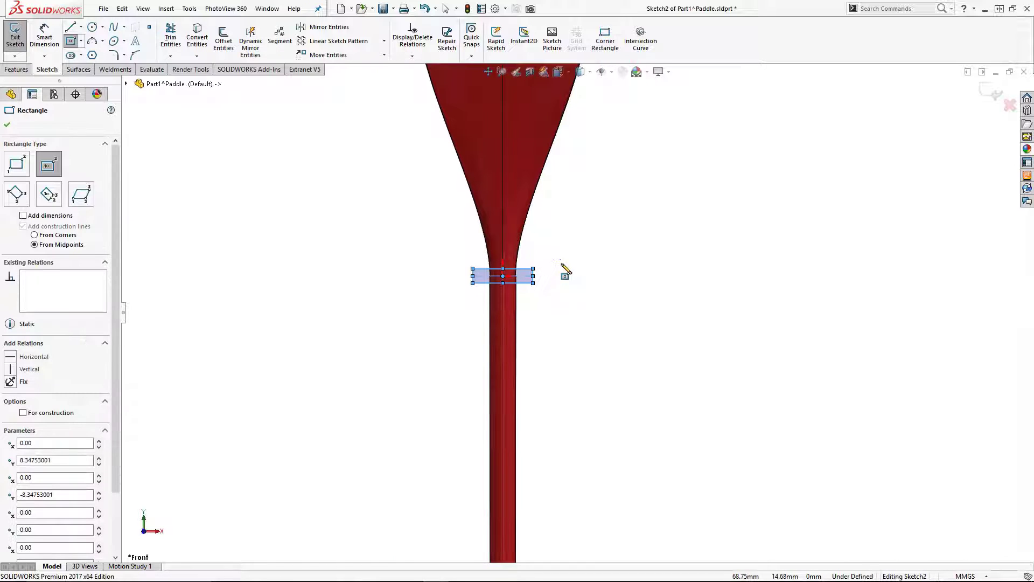
scroll(503, 279, "down", 8)
key("Escape")
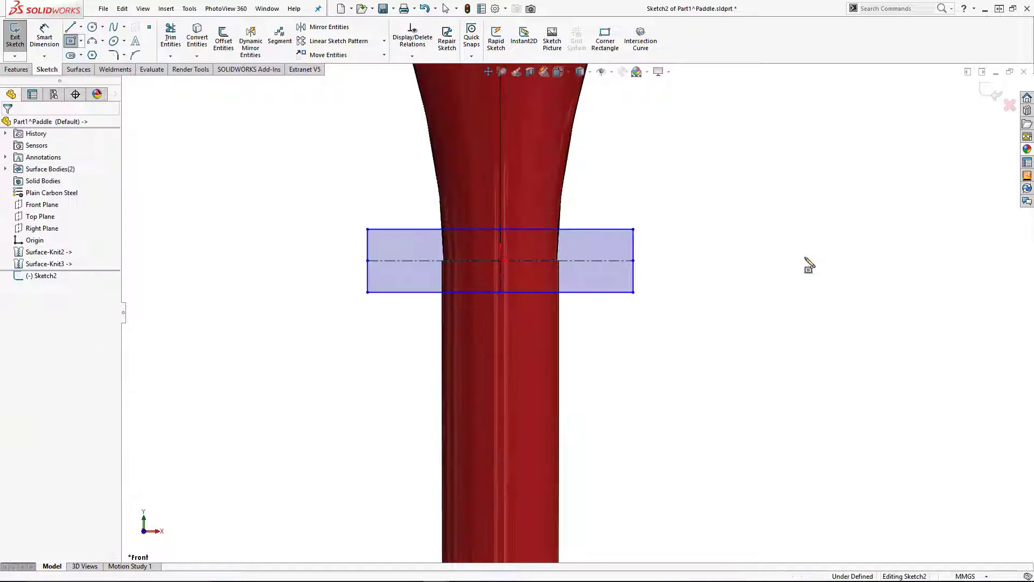
left_click_drag(633, 230, 612, 245)
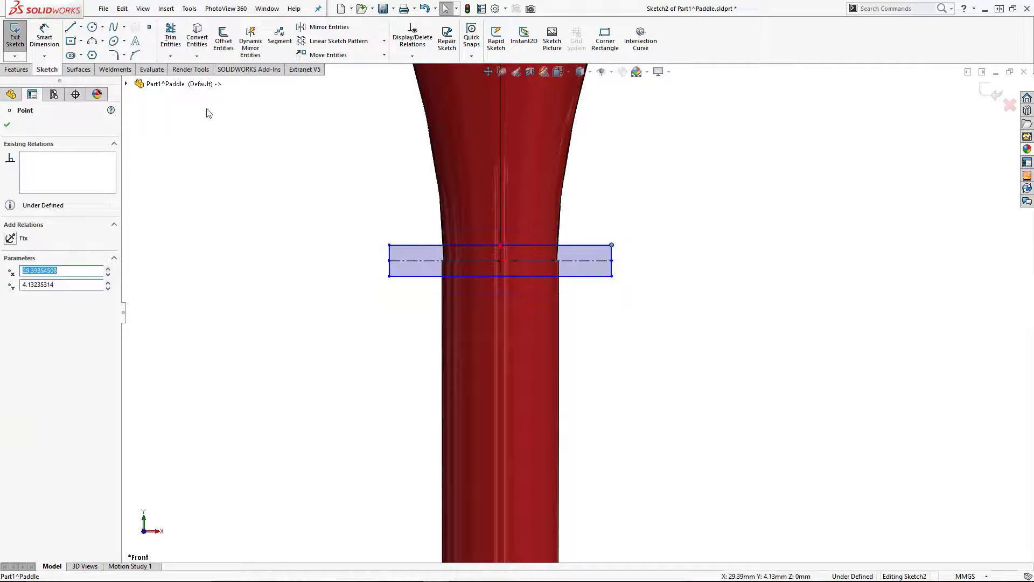
Trim both surfaces with the rectangle sketch, removing the blade and shaft pieces inside it
left_click(79, 69)
left_click(414, 41)
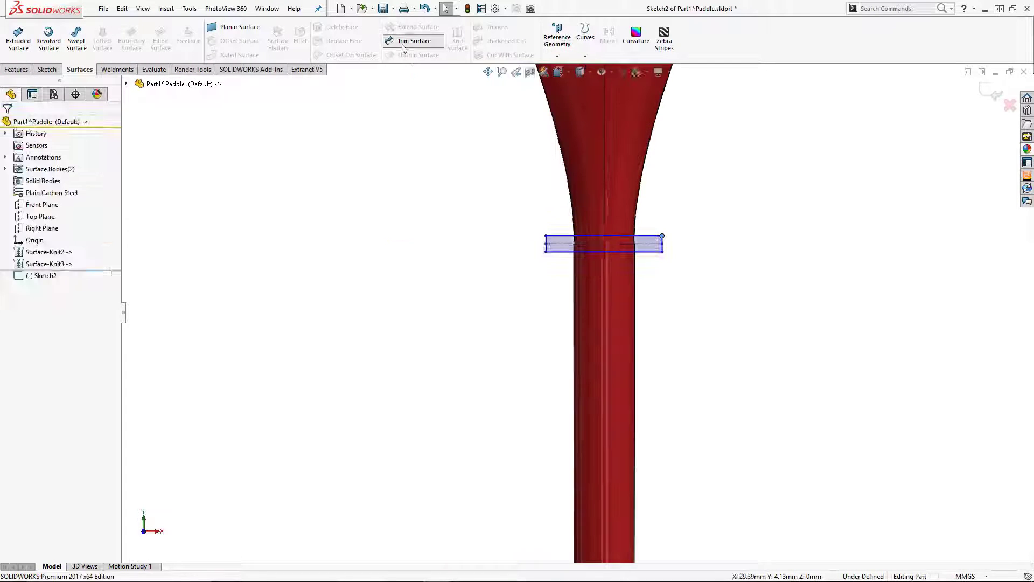
left_click(43, 156)
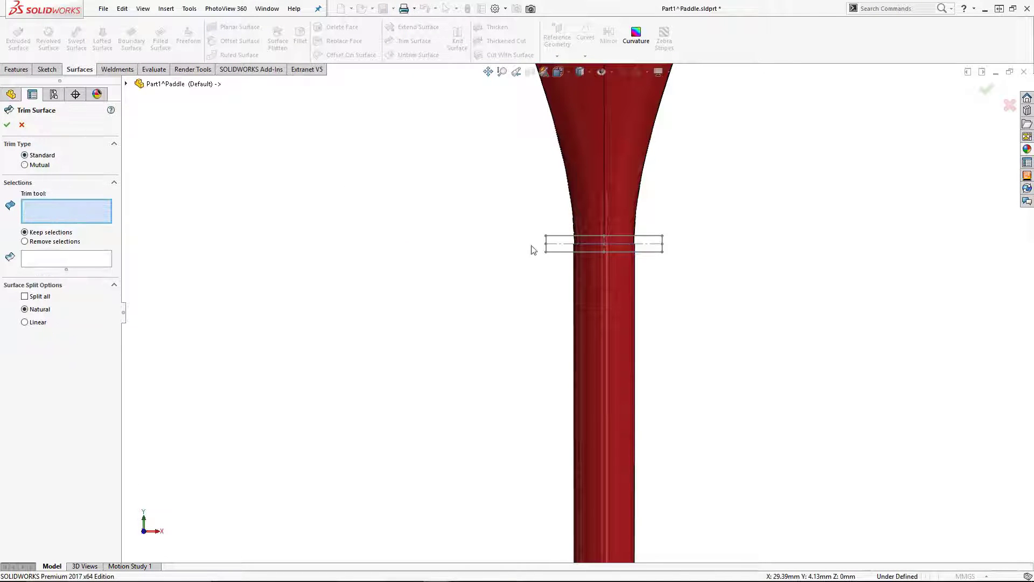
left_click(563, 252)
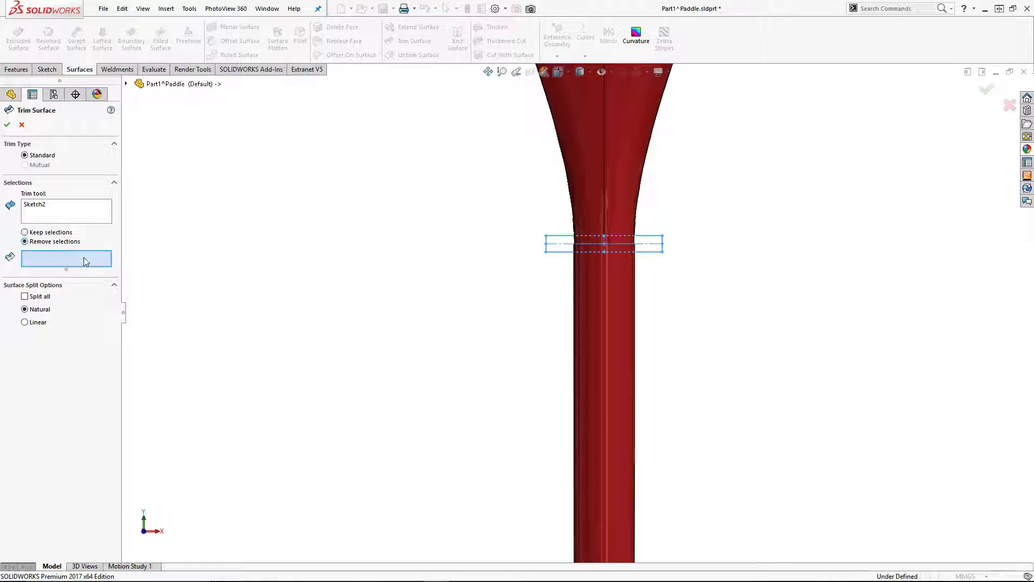
left_click(598, 240)
left_click(593, 250)
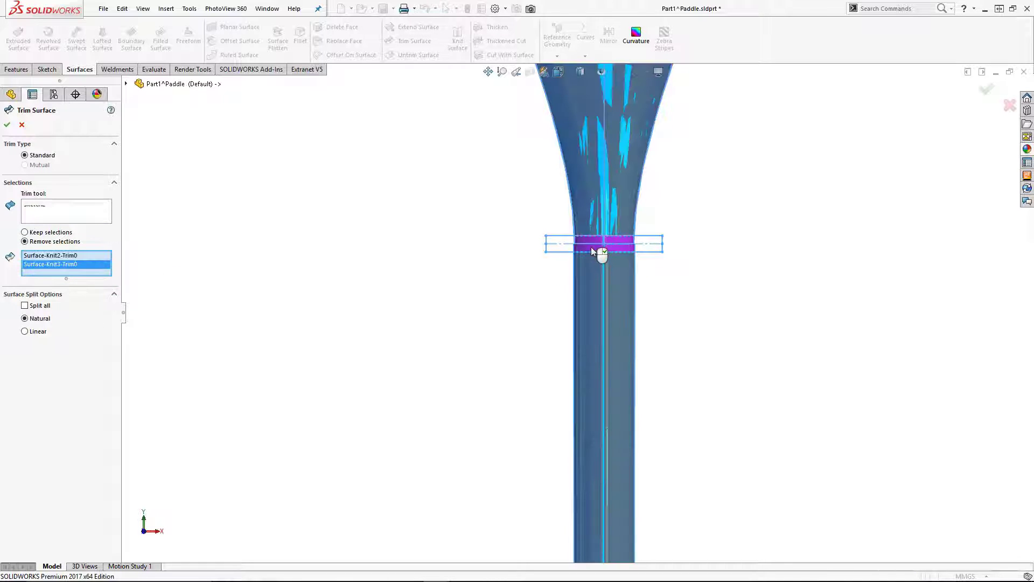
right_click(591, 246)
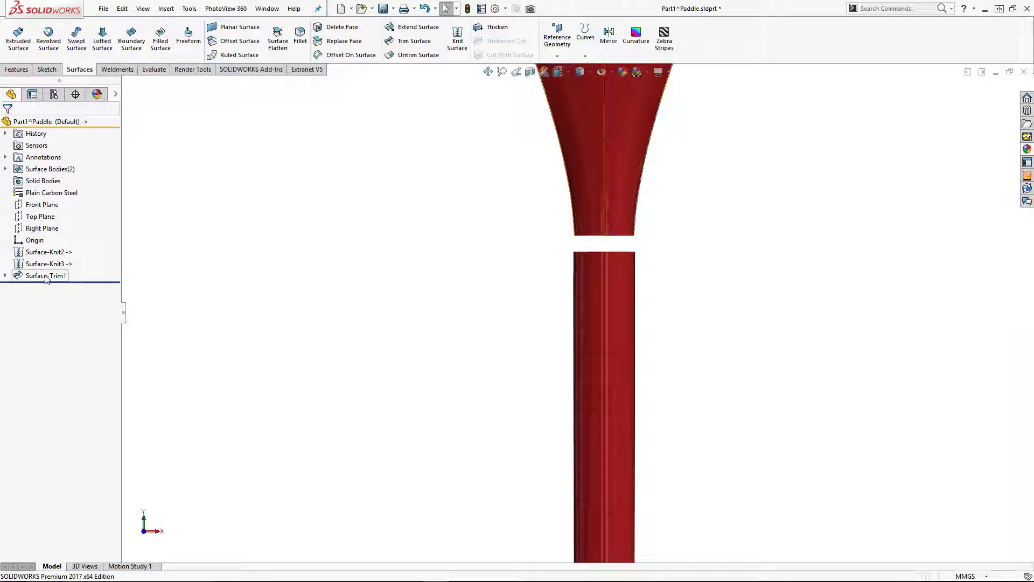
Sketch a second center rectangle about 60 mm high on the Front Plane, centred on the origin around the gap
left_click(42, 206)
left_click(53, 194)
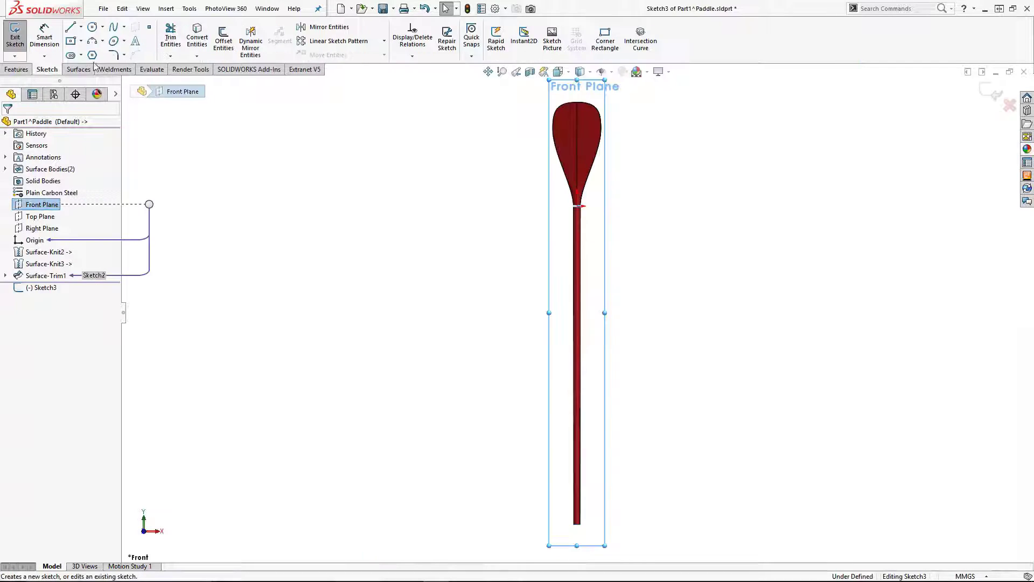
left_click(70, 44)
scroll(589, 212, "down", 5)
left_click(503, 253)
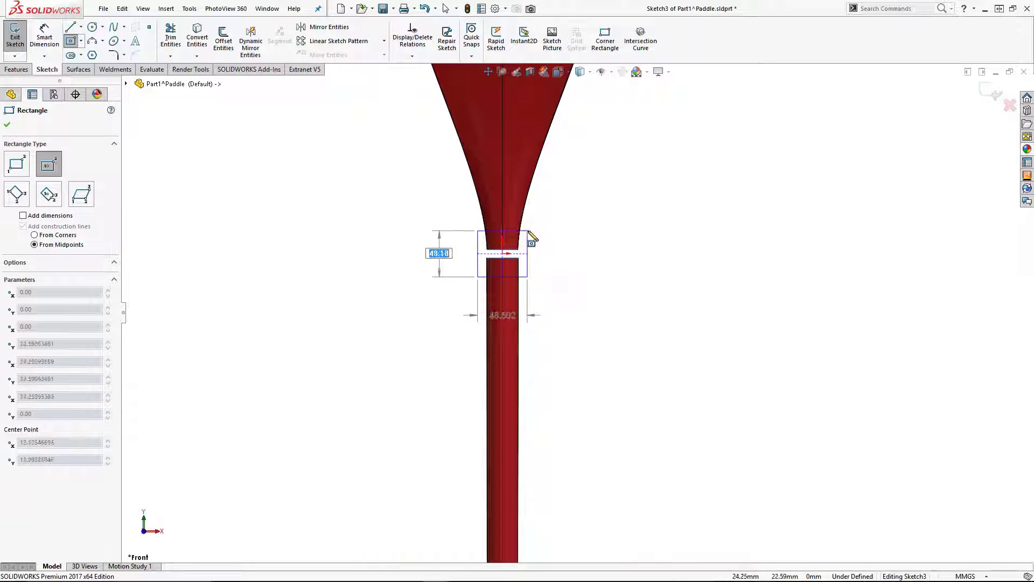
left_click(531, 223)
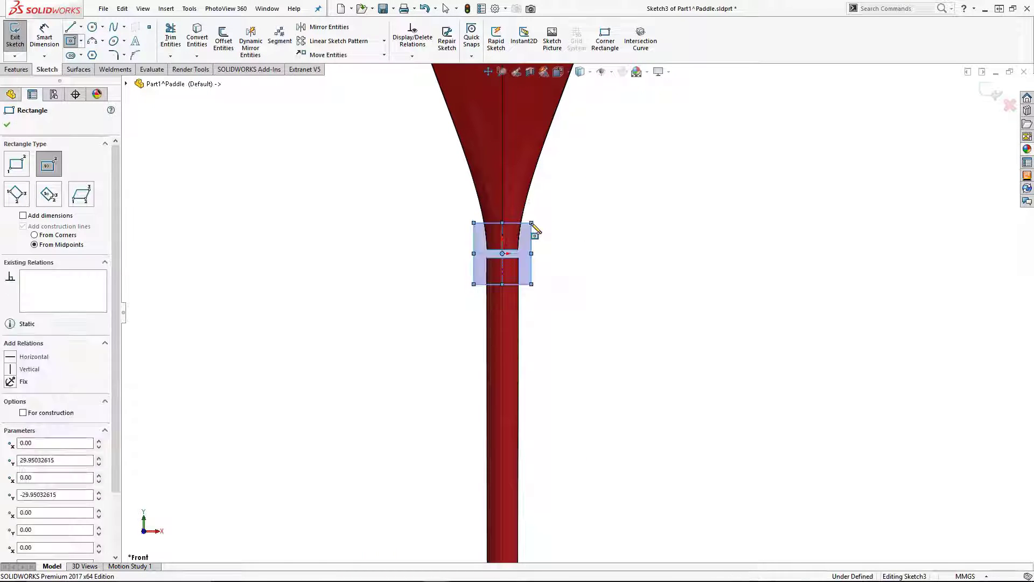
key("Escape")
scroll(566, 276, "down", 2)
key("Escape")
Trim away the blade and shaft surfaces lying outside the larger rectangle, using Remove selections
left_click(79, 69)
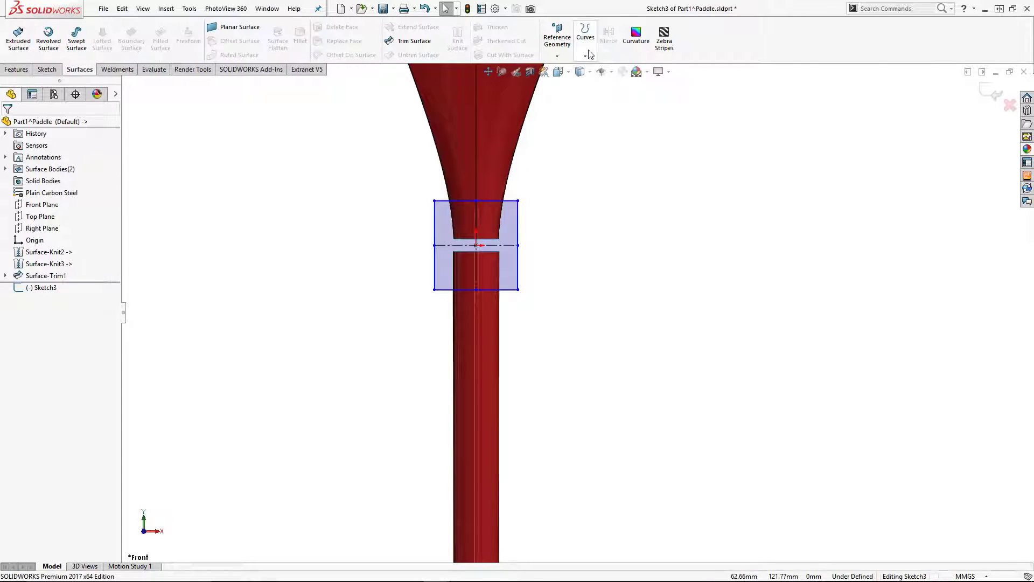
left_click(412, 41)
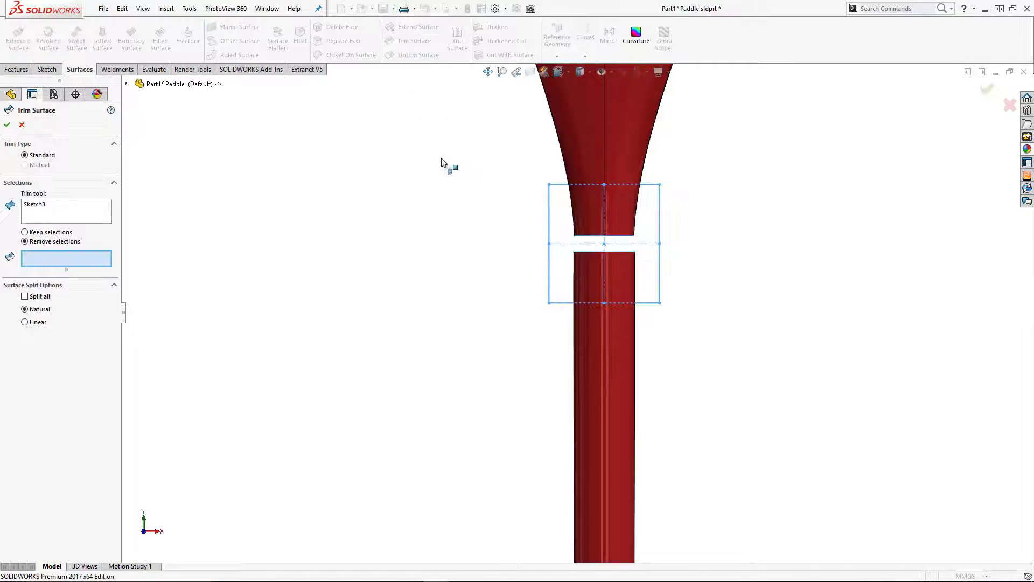
left_click(641, 145)
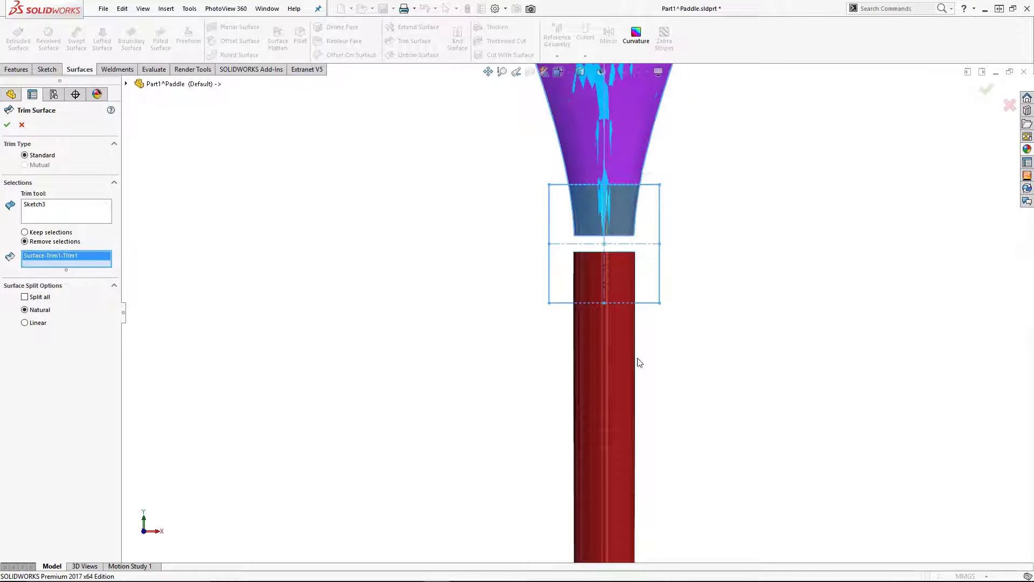
left_click(626, 366)
right_click(625, 362)
Start a surface loft with the closed edge loop of the blade-side piece at the gap as its first profile
middle_click_drag(428, 293, 604, 182)
scroll(625, 259, "down", 5)
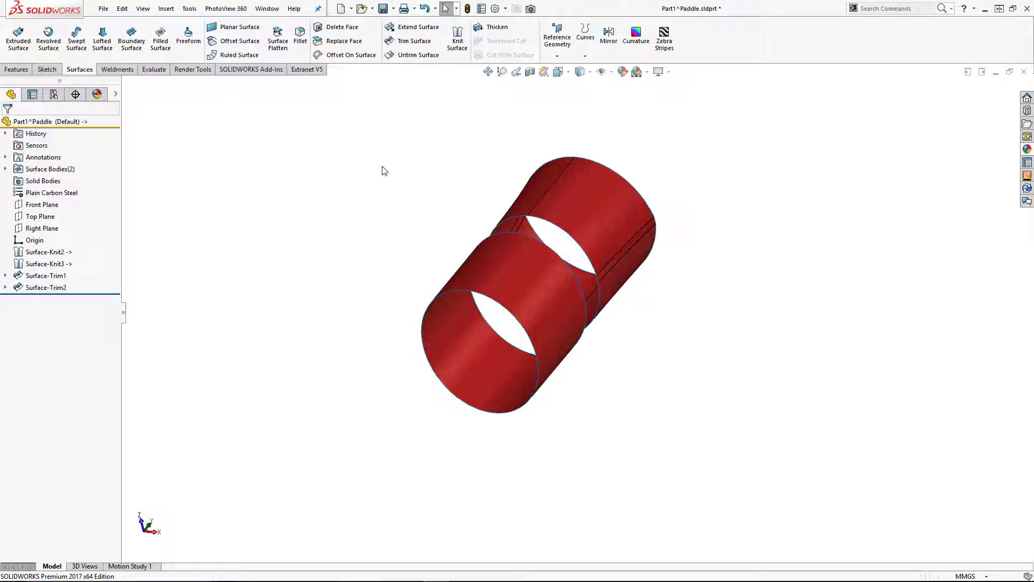
left_click(101, 38)
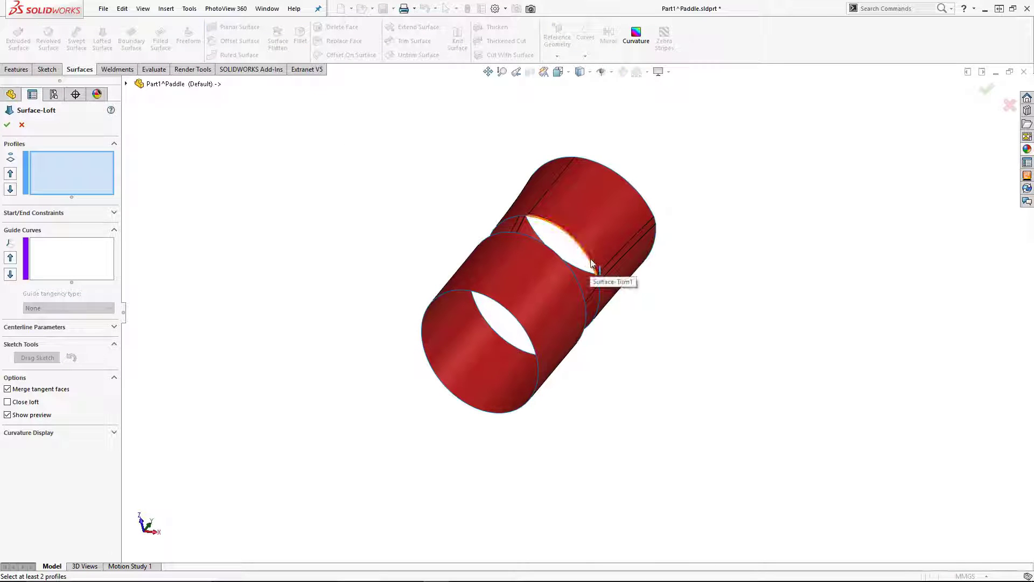
right_click(502, 156)
left_click(558, 189)
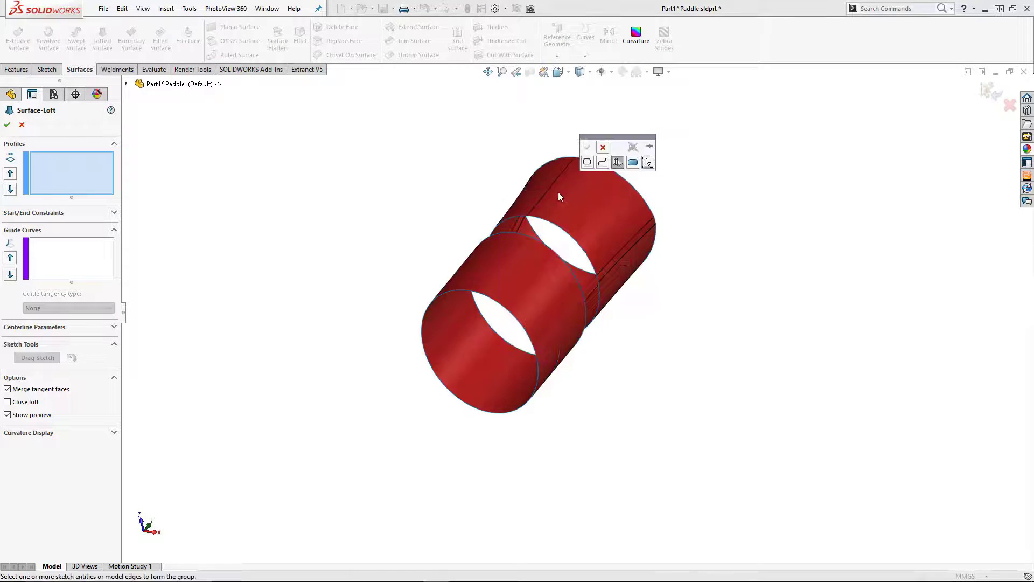
left_click(587, 161)
left_click(593, 268)
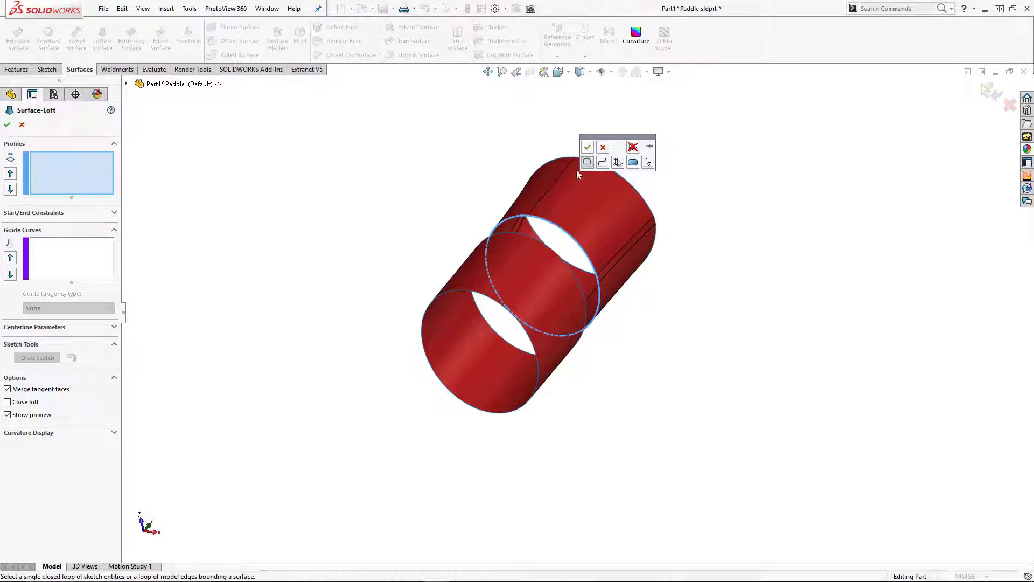
right_click(589, 283)
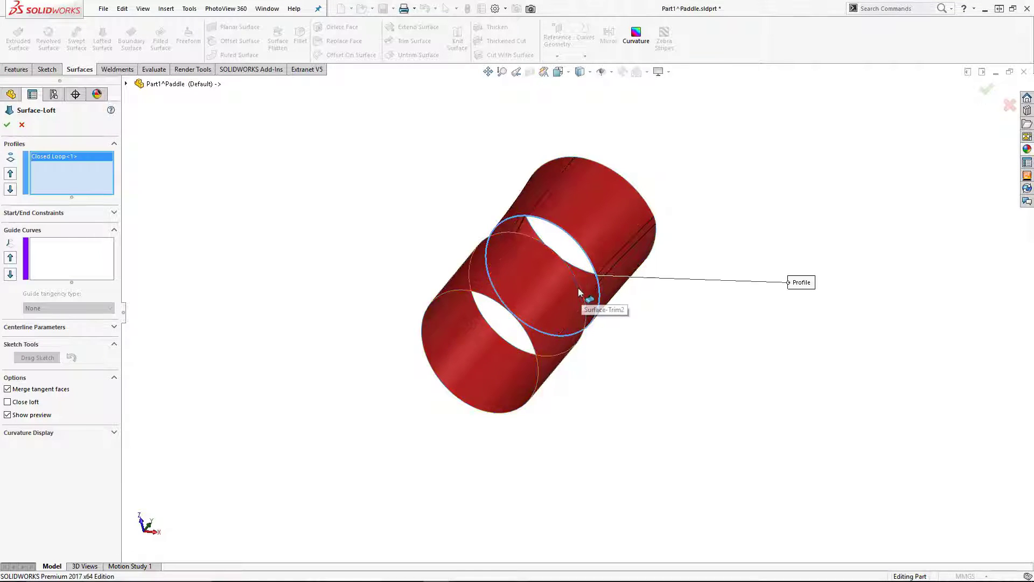
Add the shaft-side piece's edge at the gap as the loft's second profile
left_click(581, 288)
middle_click_drag(570, 305, 490, 251)
scroll(551, 299, "down", 3)
middle_click_drag(551, 298, 529, 265)
scroll(528, 265, "down", 2)
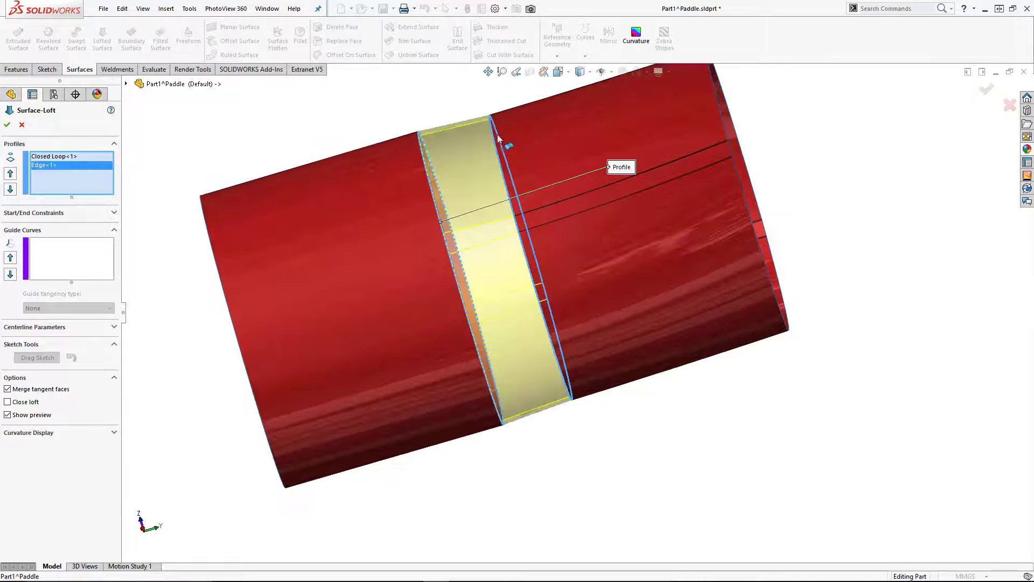
Set the loft's start and end constraints to Tangency To Face and create the surface
left_click(114, 213)
left_click(78, 238)
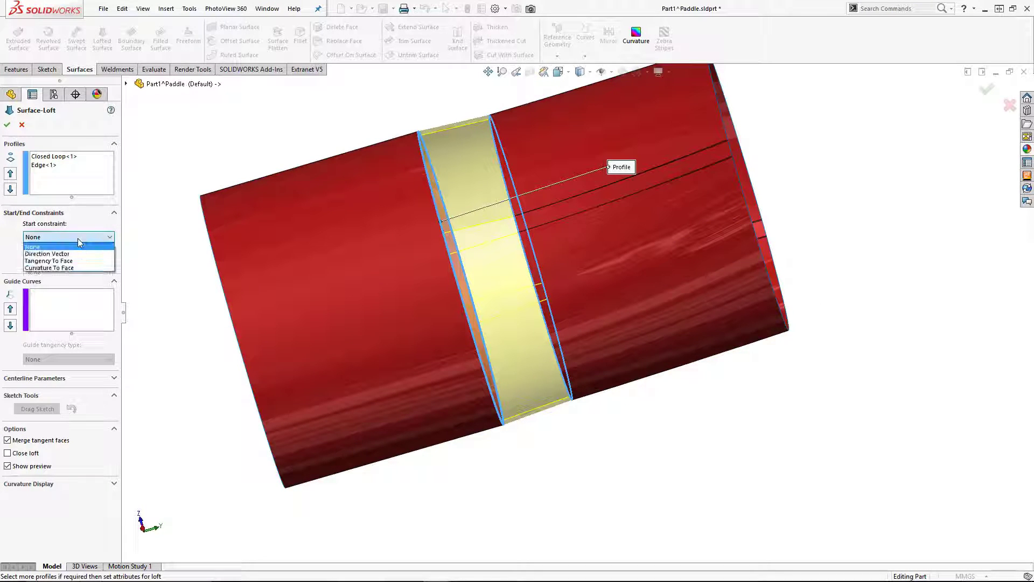
left_click(60, 262)
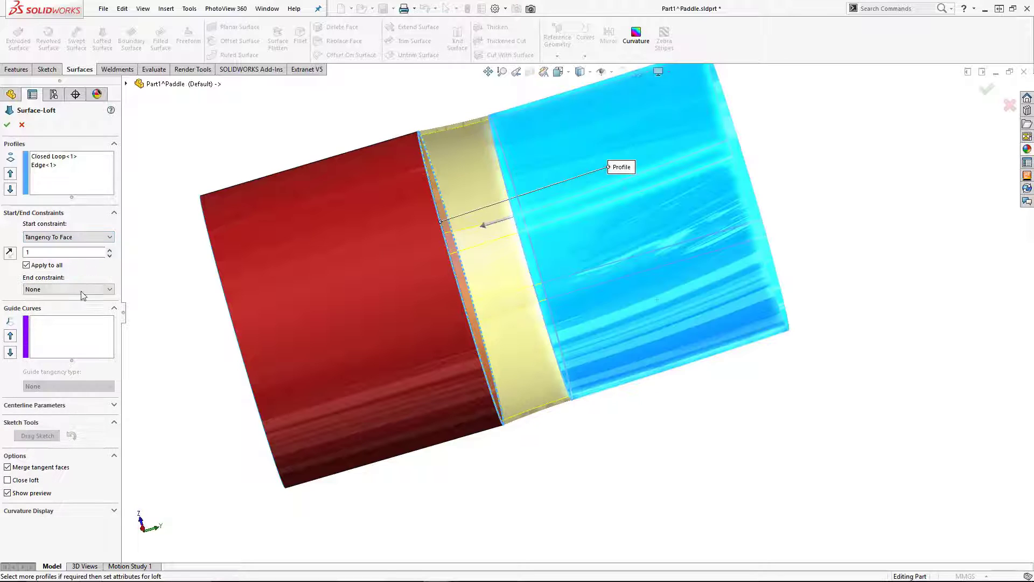
left_click(81, 292)
left_click(63, 314)
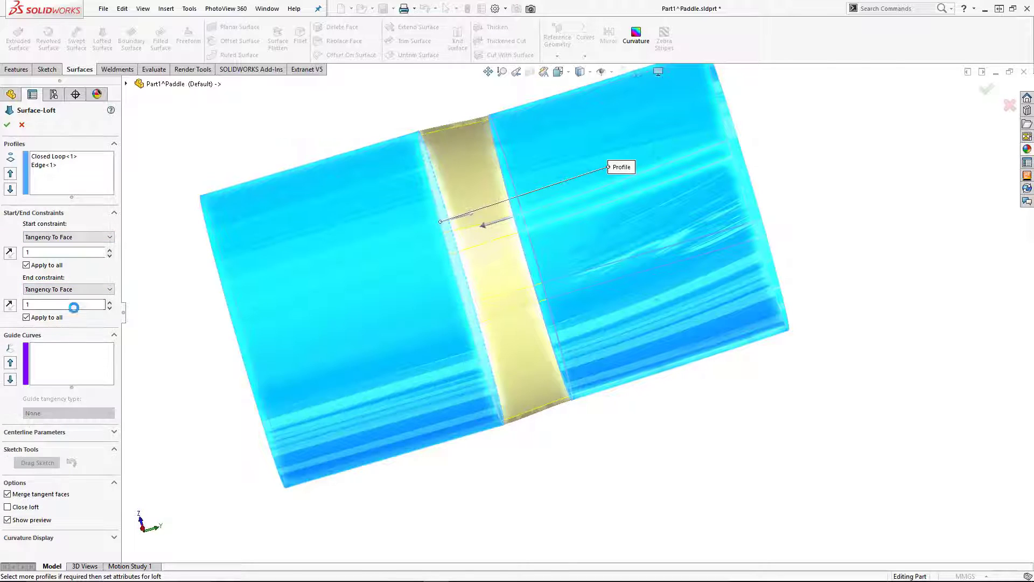
left_click(7, 125)
Reopen the surface loft's definition to review its profiles and constraints, then close it unchanged
left_click(251, 155)
right_click(42, 300)
left_click(50, 262)
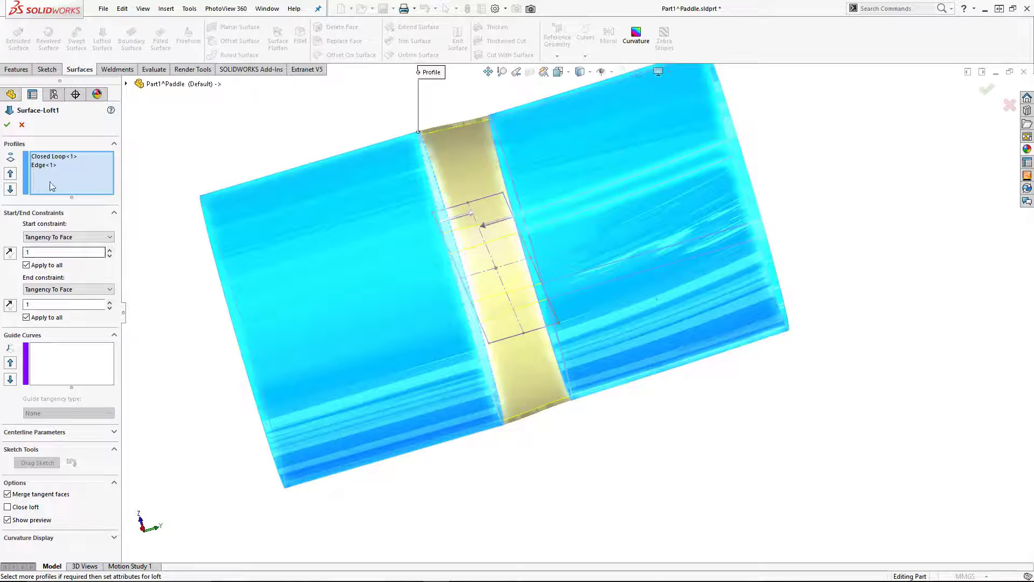
left_click(7, 124)
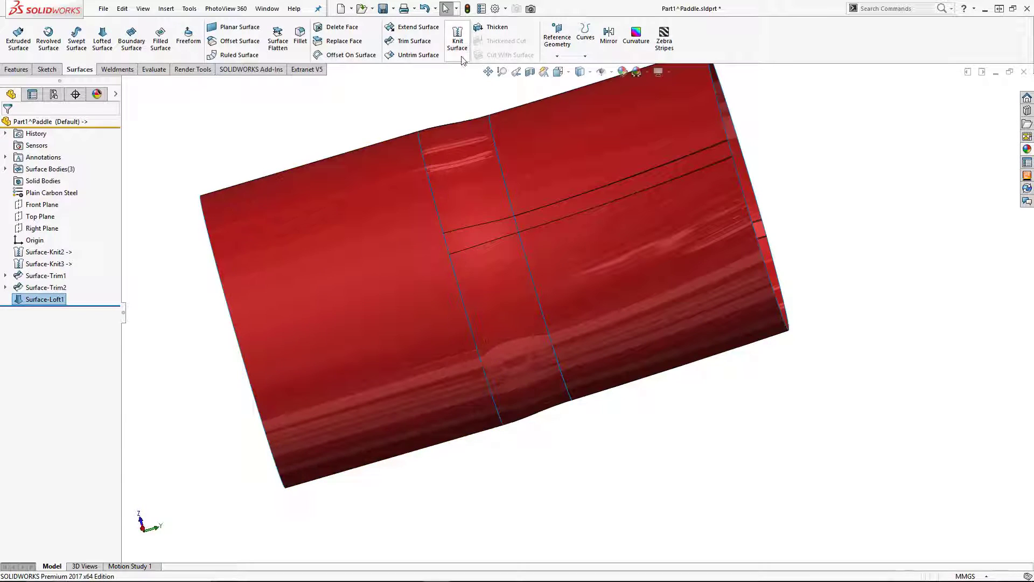
Knit the two trimmed surface pieces and the loft between them into one surface, leaving entities unmerged
left_click(457, 40)
left_click(530, 166)
left_click(329, 218)
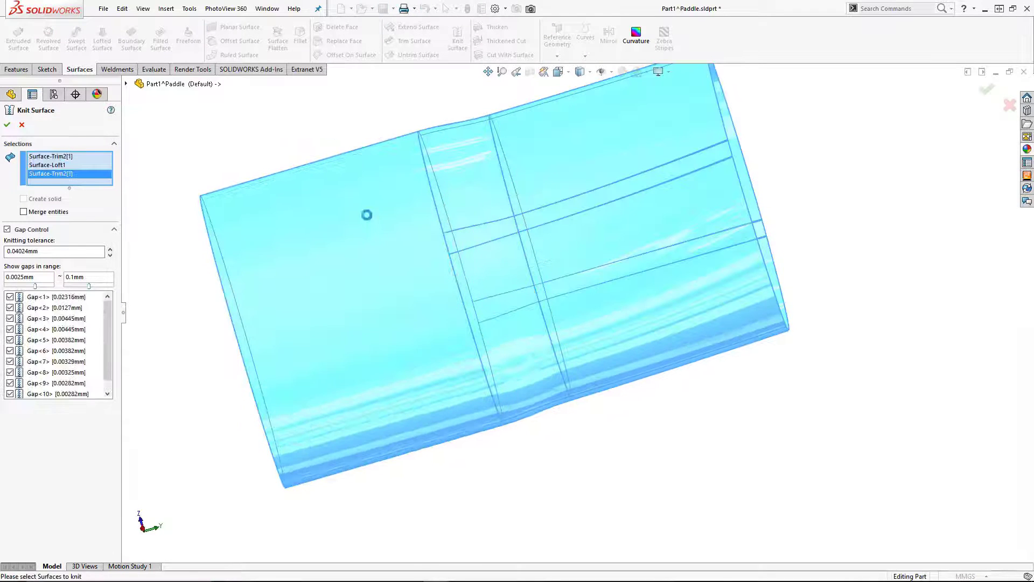
left_click(7, 124)
Thicken the knitted connector surface by 1 mm into a solid body
left_click(166, 9)
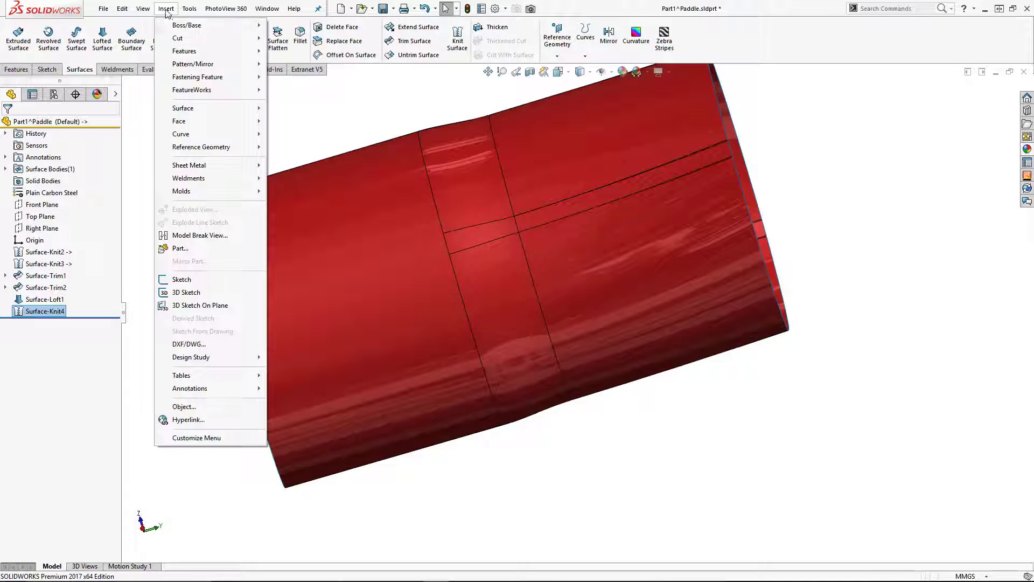
mouse_move(173, 29)
left_click(296, 89)
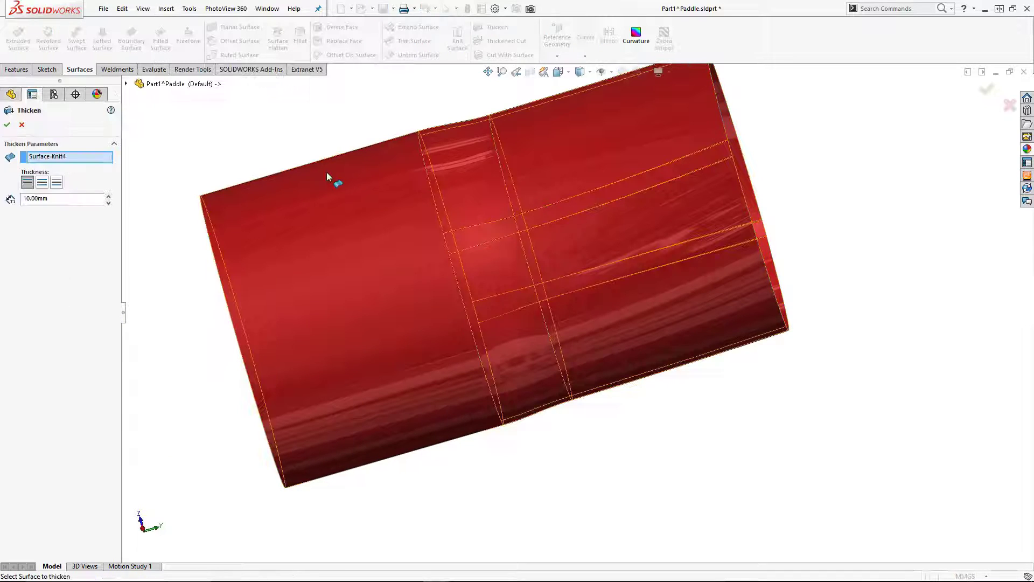
double_click(62, 199)
type("1")
key("Return")
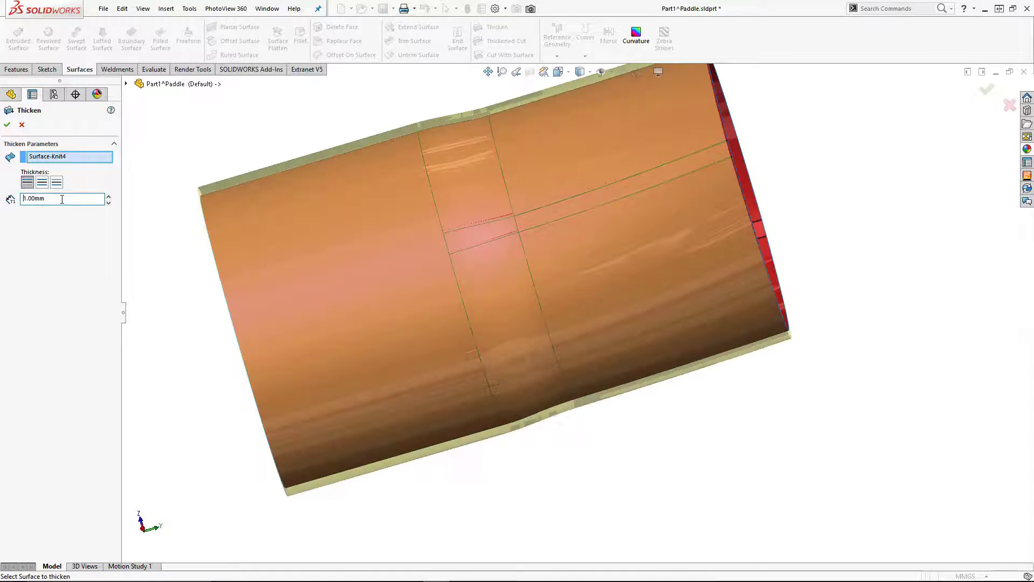
middle_click_drag(183, 202, 270, 192)
scroll(271, 189, "up", 2)
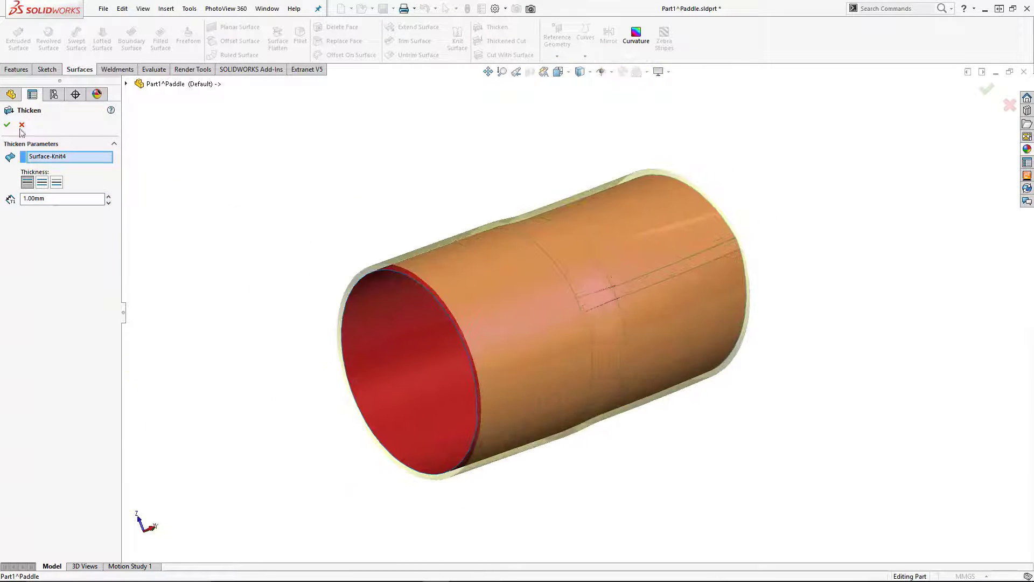
left_click(7, 125)
Apply a black soft-touch plastic appearance to the connector part, save it and return to the paddle assembly
left_click(1027, 149)
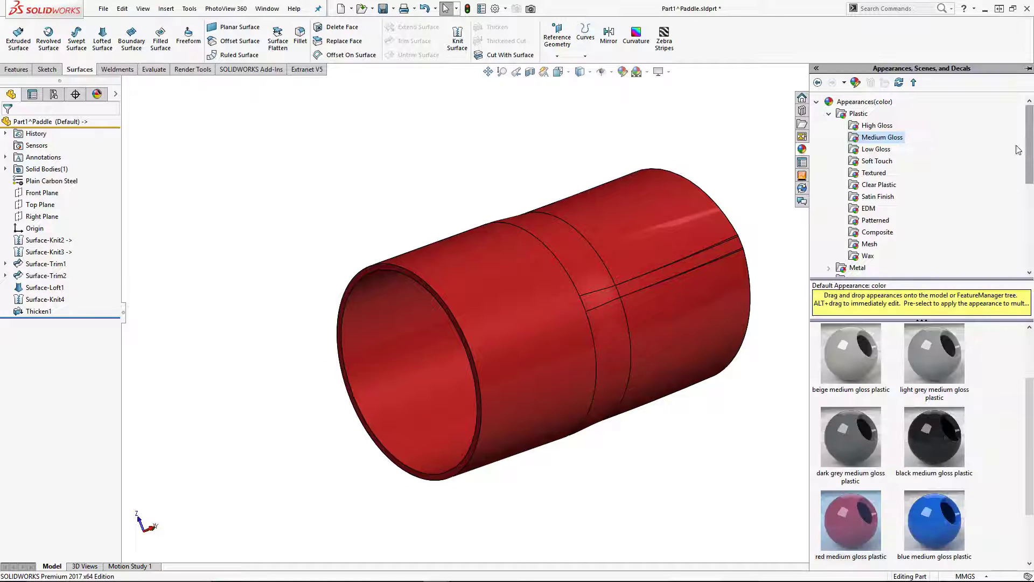
left_click(877, 162)
left_click_drag(952, 513, 699, 326)
left_click(383, 8)
left_click(1028, 73)
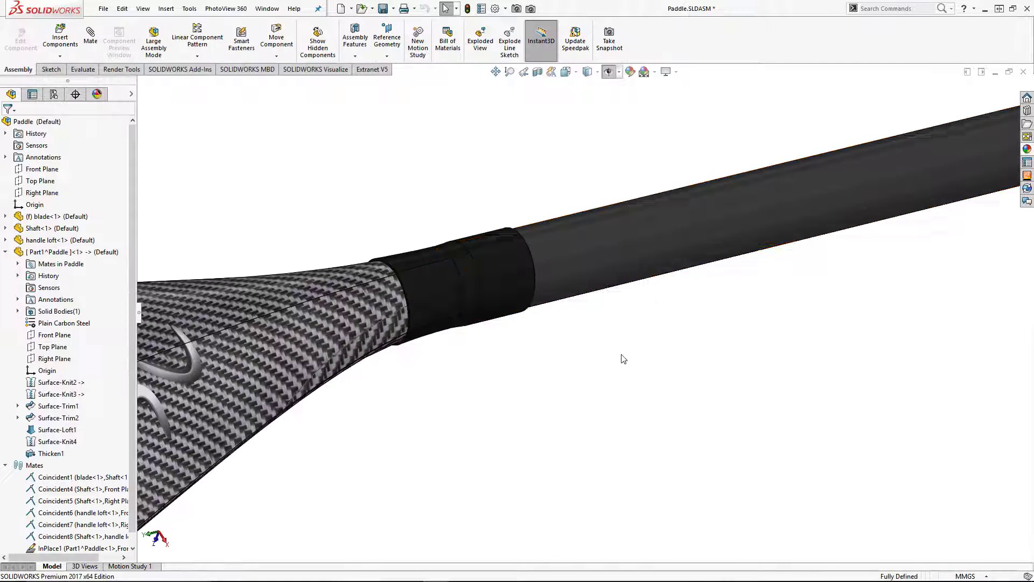
Examine the connector's fit between blade and shaft up close and across the complete paddle
mouse_move(456, 318)
middle_mouse_down()
mouse_move(451, 289)
mouse_move(465, 310)
mouse_move(448, 327)
middle_mouse_up()
scroll(410, 315, "up", 2)
scroll(378, 296, "down", 4)
middle_click_drag(525, 306, 464, 192)
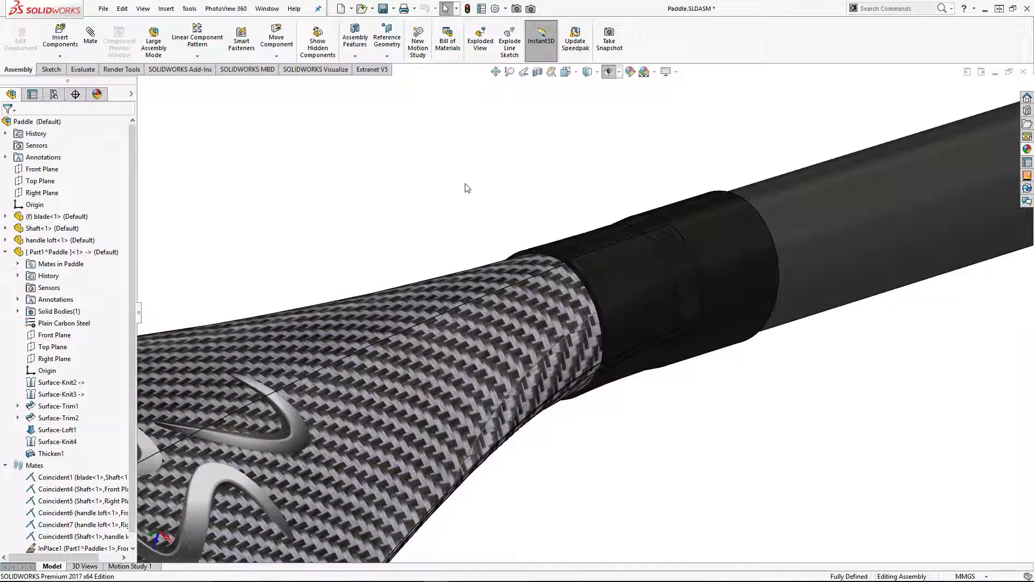
scroll(467, 188, "up", 6)
scroll(871, 293, "up", 2)
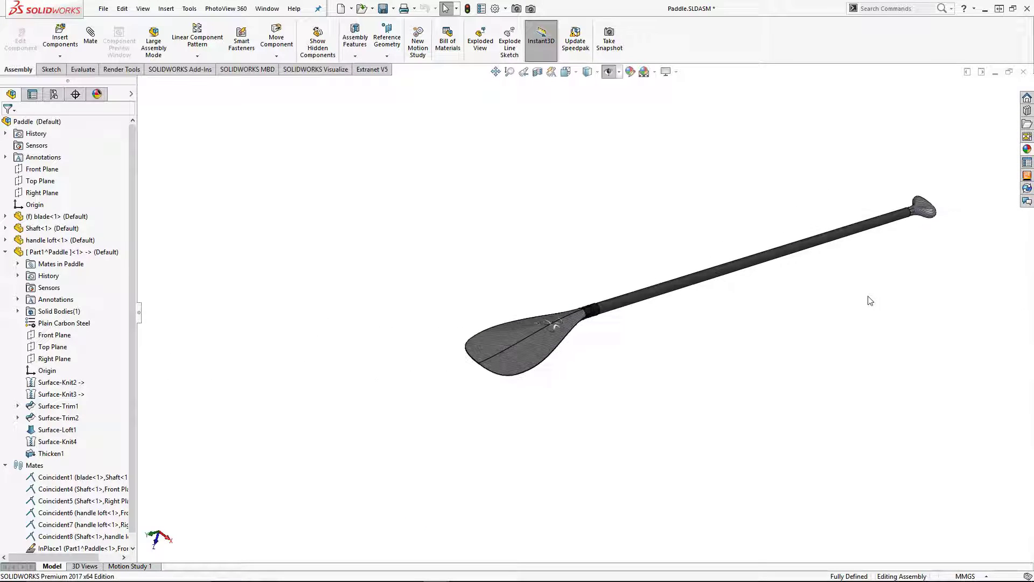
scroll(843, 267, "down", 2)
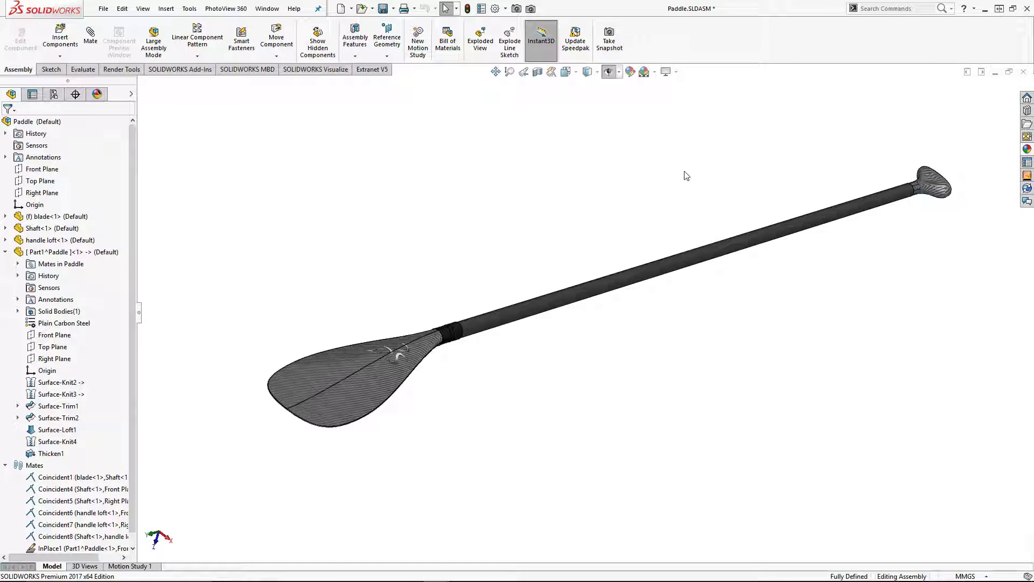